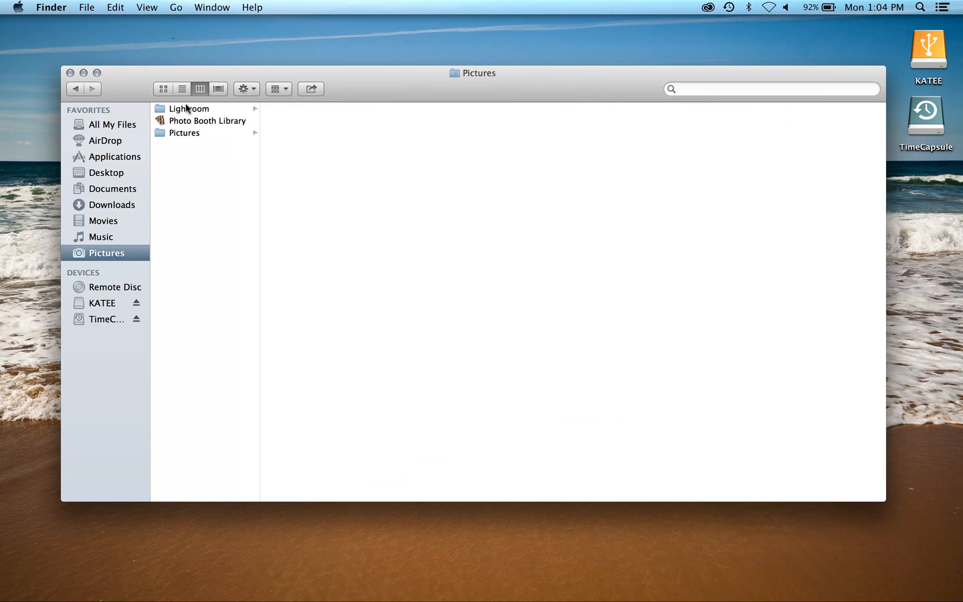
Browse the Lightroom photo folders down through Photographs, School and Semester 1 to Camera & Lighting, showing the dated assignment folder names.
{"action": "left_click", "coordinate": [188, 110]}
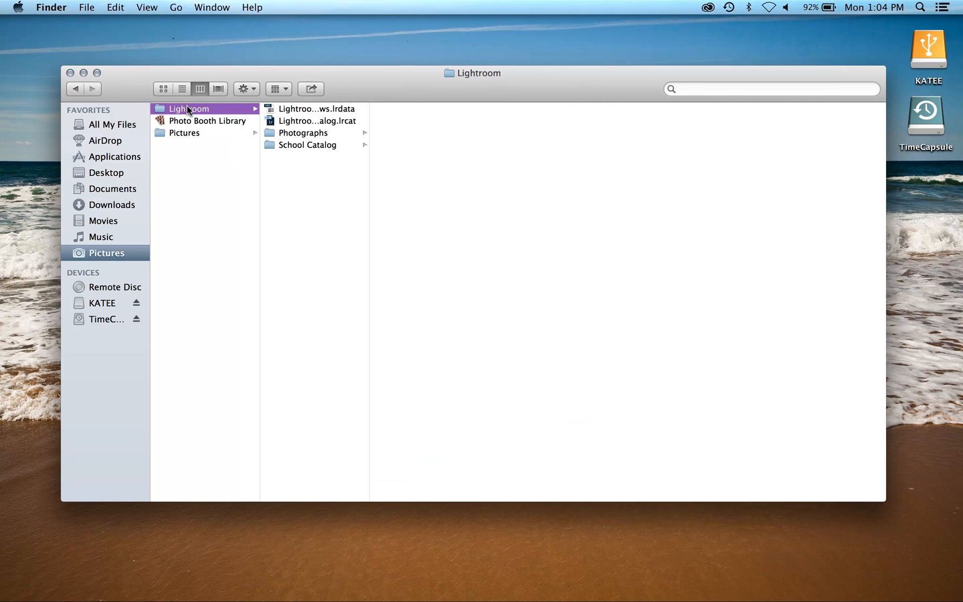
{"action": "left_click", "coordinate": [307, 145]}
{"action": "left_click", "coordinate": [310, 133]}
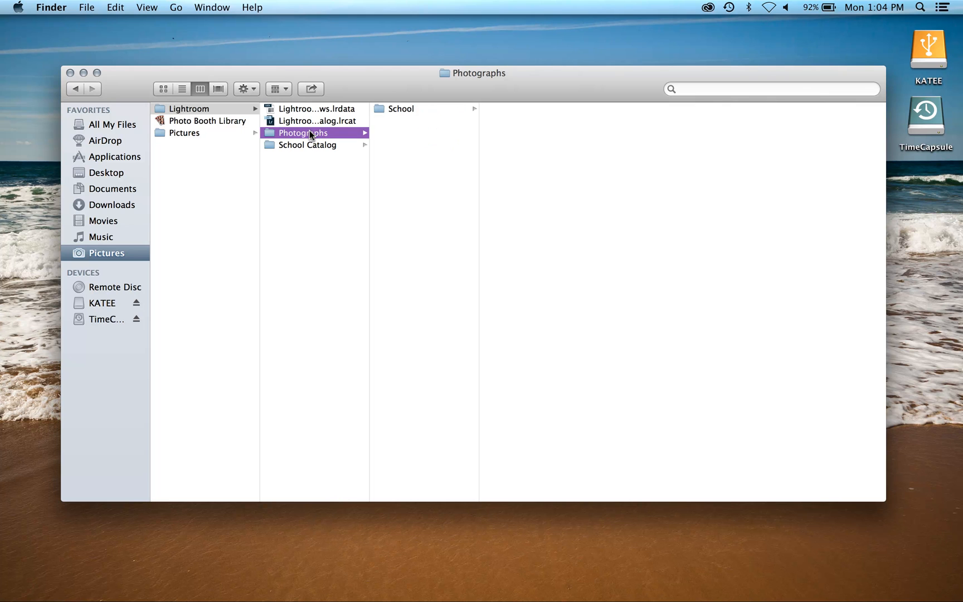
{"action": "left_click", "coordinate": [401, 109]}
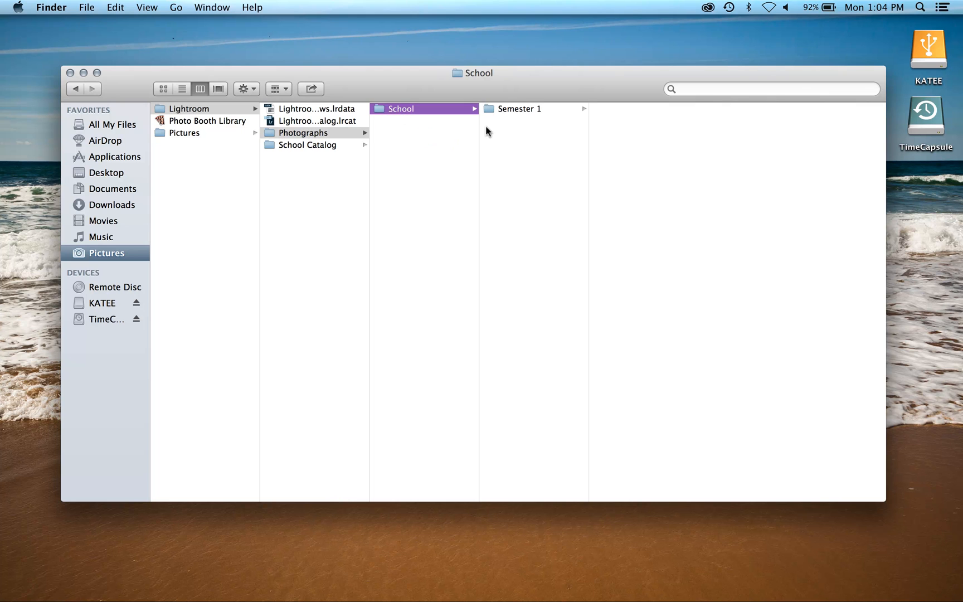
{"action": "left_click", "coordinate": [513, 109]}
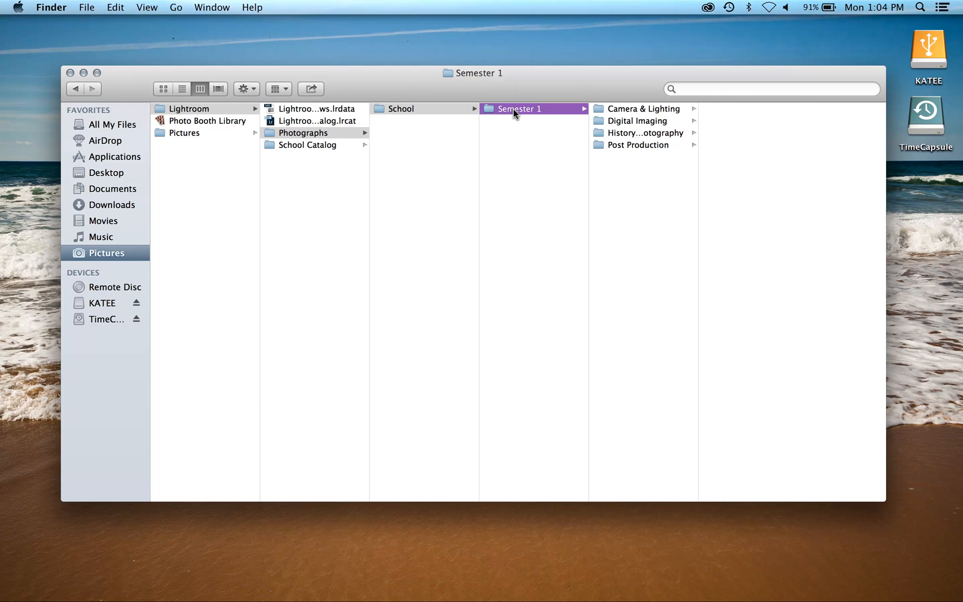
{"action": "left_click", "coordinate": [639, 110]}
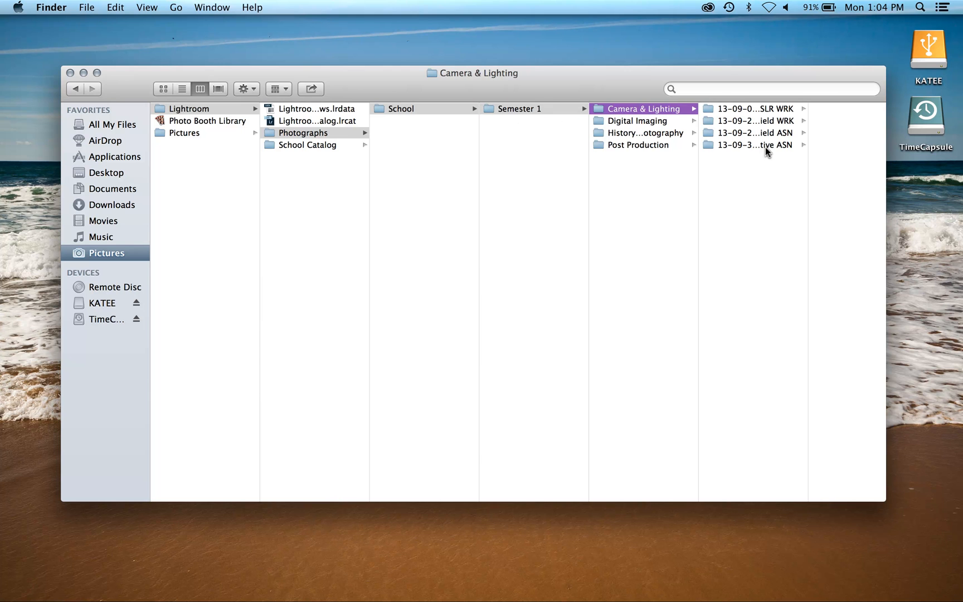
{"action": "left_click_drag", "start_coordinate": [806, 111], "coordinate": [869, 108]}
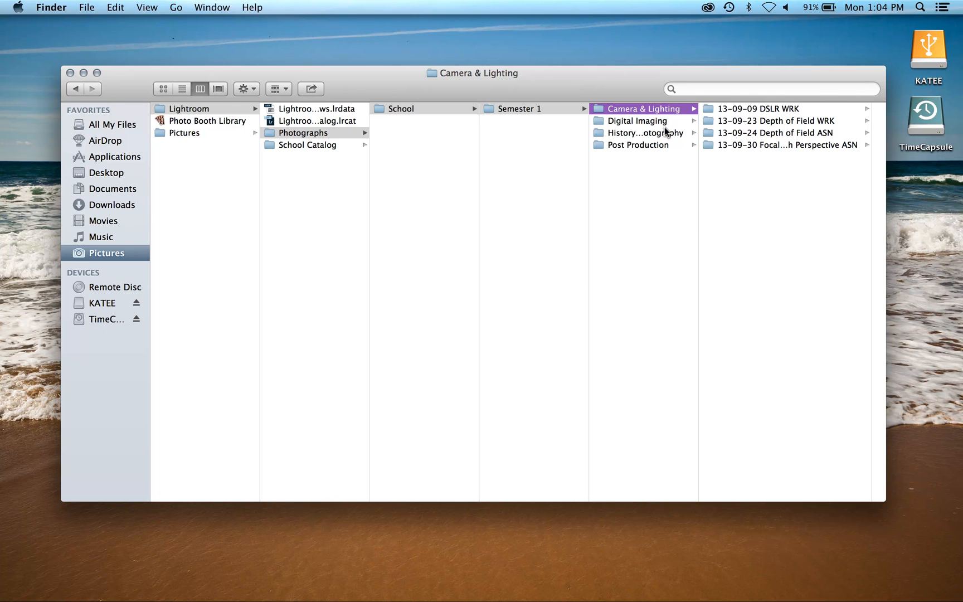
Examine the Lightroom Backups folder on the external USB drive and the contents of the TimeCapsule drive.
{"action": "left_click", "coordinate": [99, 303]}
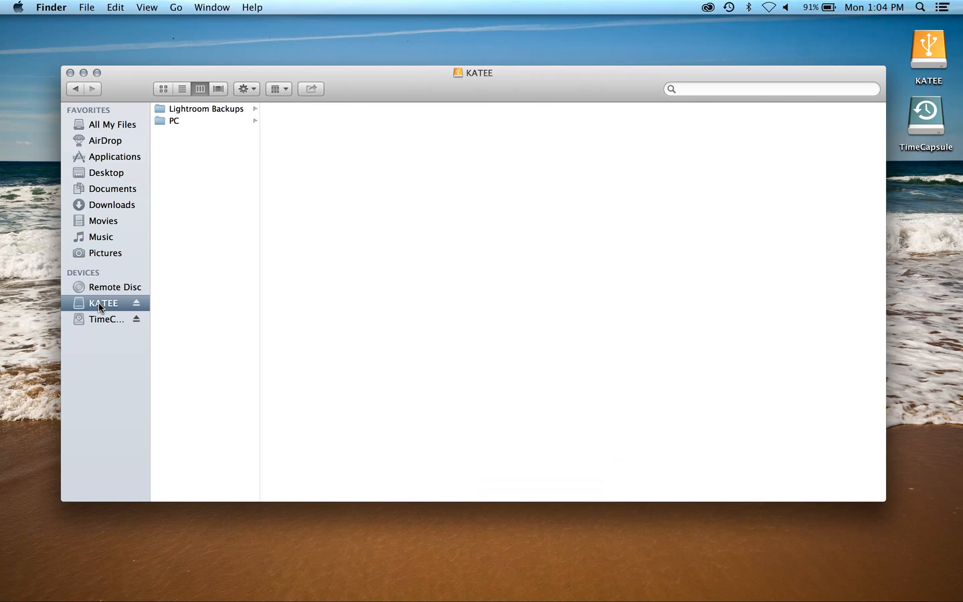
{"action": "left_click", "coordinate": [197, 110]}
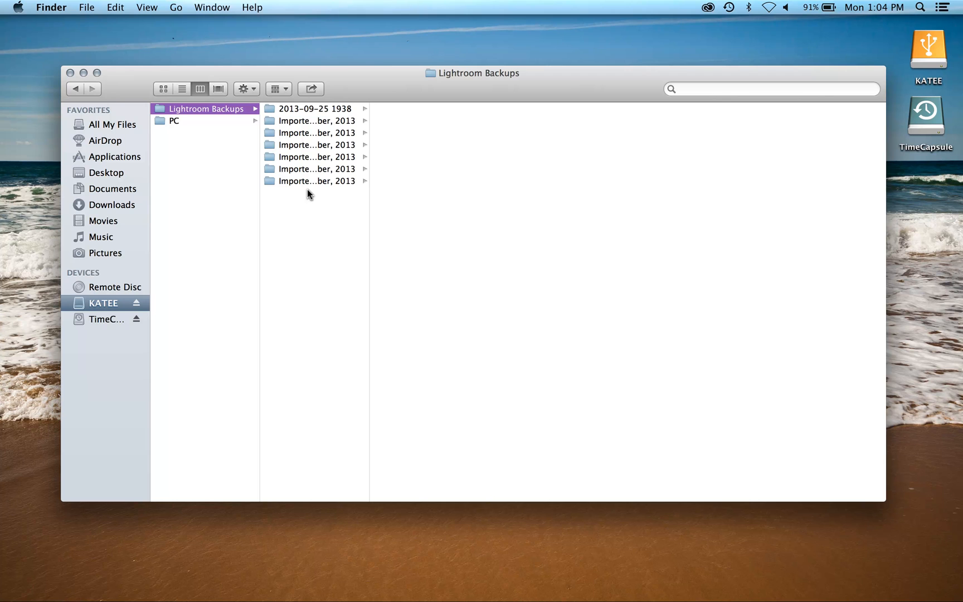
{"action": "left_click", "coordinate": [90, 318]}
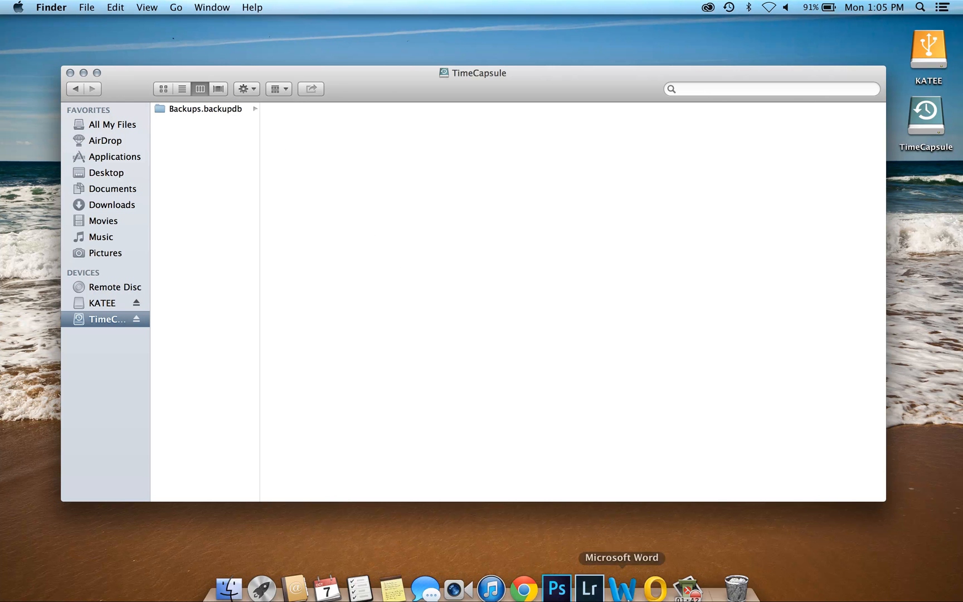
Switch to Lightroom, dismiss the iPhoto library prompt, and apply the Digital Imaging import preset.
{"action": "left_click", "coordinate": [588, 579]}
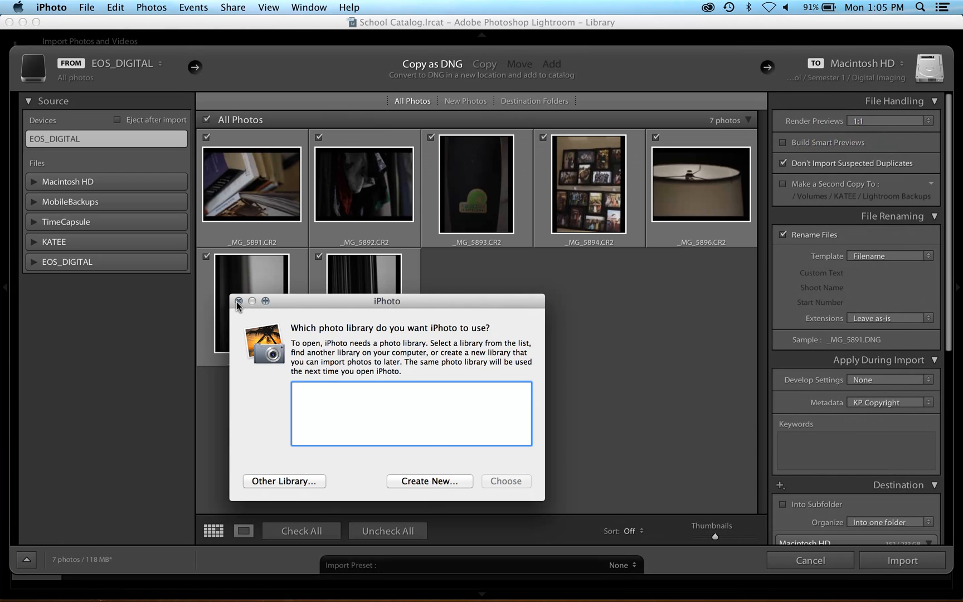
{"action": "left_click", "coordinate": [238, 301]}
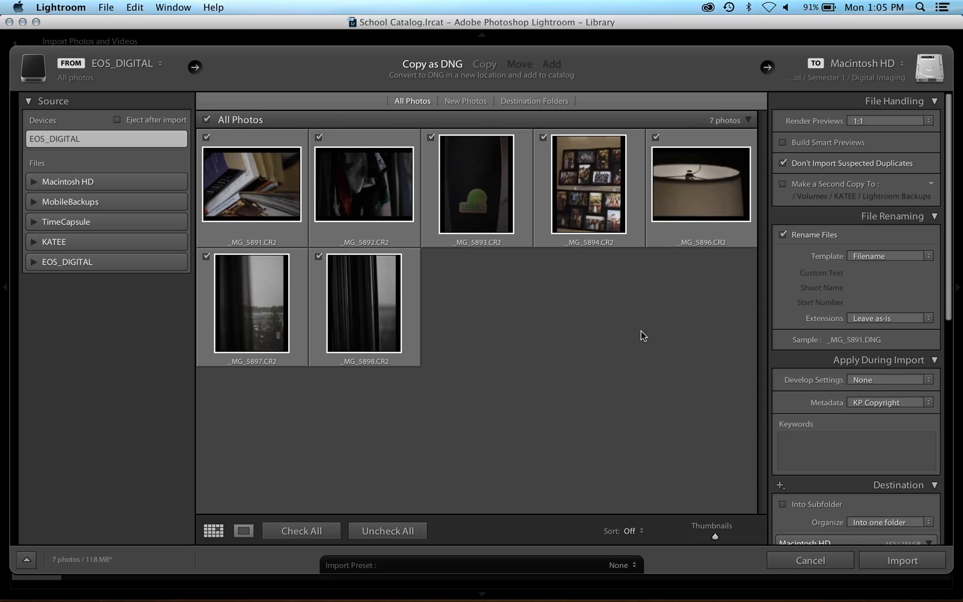
{"action": "left_click", "coordinate": [634, 567]}
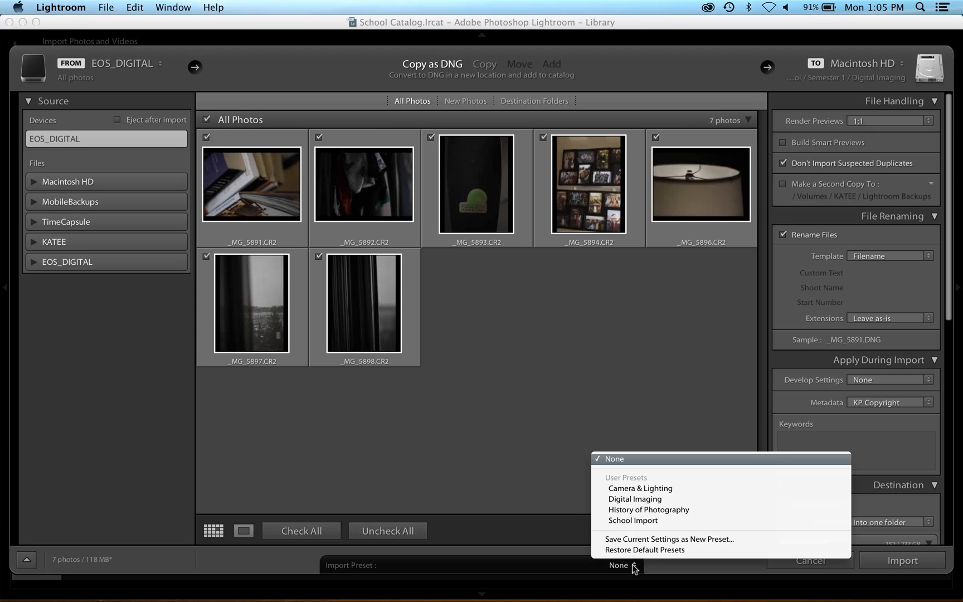
{"action": "left_click", "coordinate": [672, 500]}
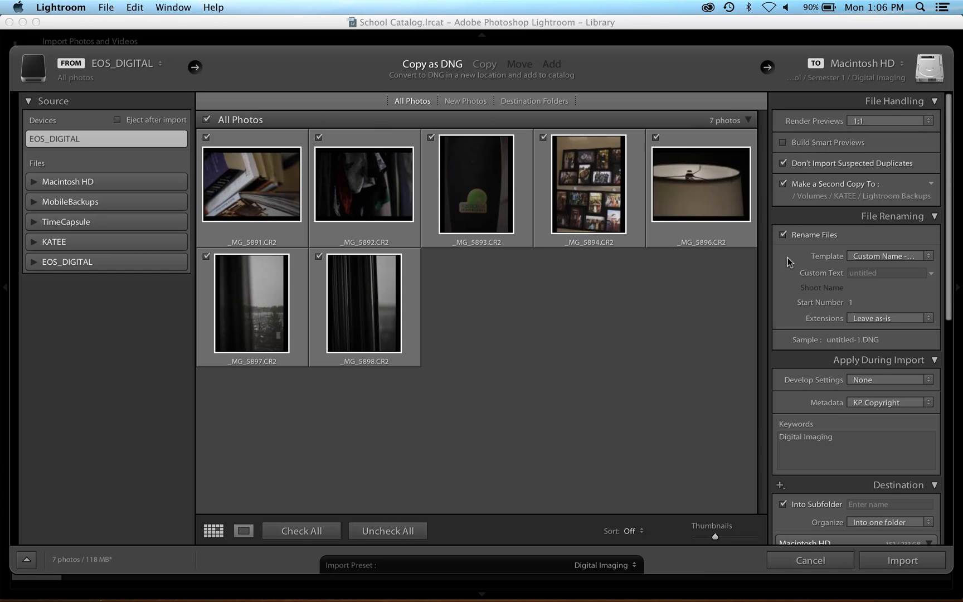
Set the custom text for renaming the imported files to "Lightroom Tutorial EXM".
{"action": "scroll", "coordinate": [821, 332], "scroll_direction": "down", "scroll_amount": 3}
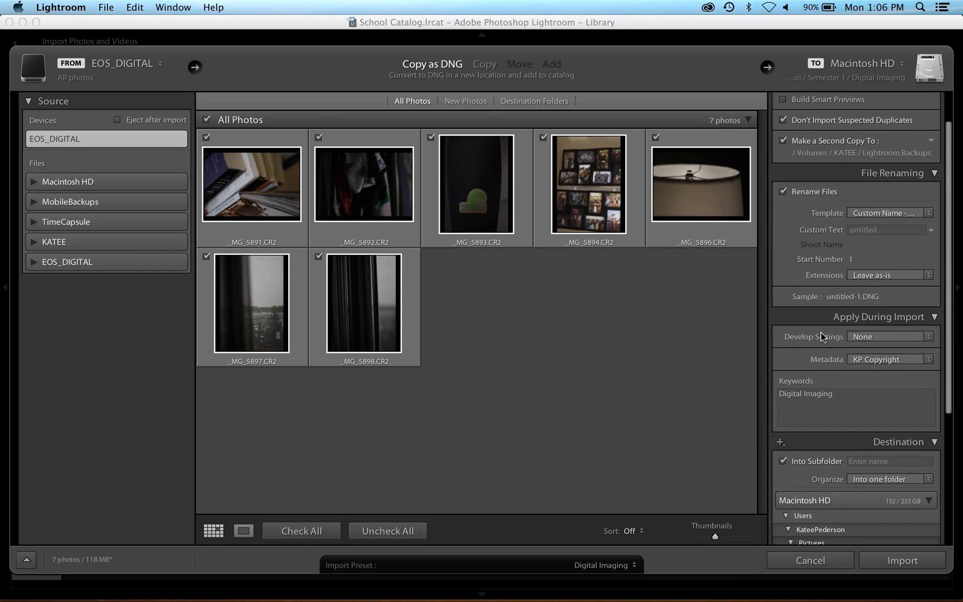
{"action": "left_click", "coordinate": [871, 229]}
{"action": "type", "text": "Lightroom Tutorial"}
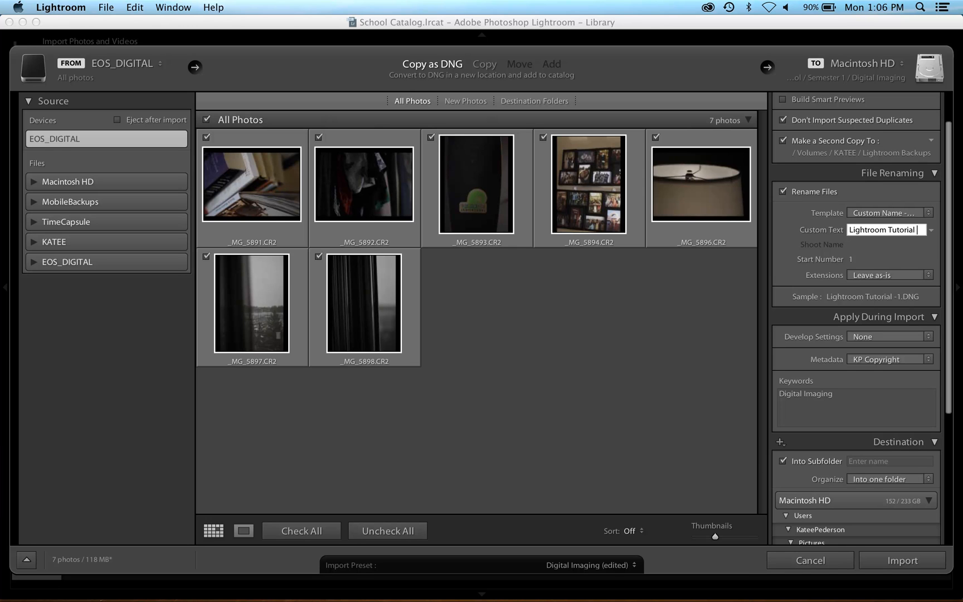
{"action": "type", "text": " EXM"}
Add the keywords Indoor, Dorm and Example after Digital Imaging for the photos being imported.
{"action": "scroll", "coordinate": [827, 296], "scroll_direction": "down", "scroll_amount": 4}
{"action": "scroll", "coordinate": [827, 302], "scroll_direction": "down", "scroll_amount": 1}
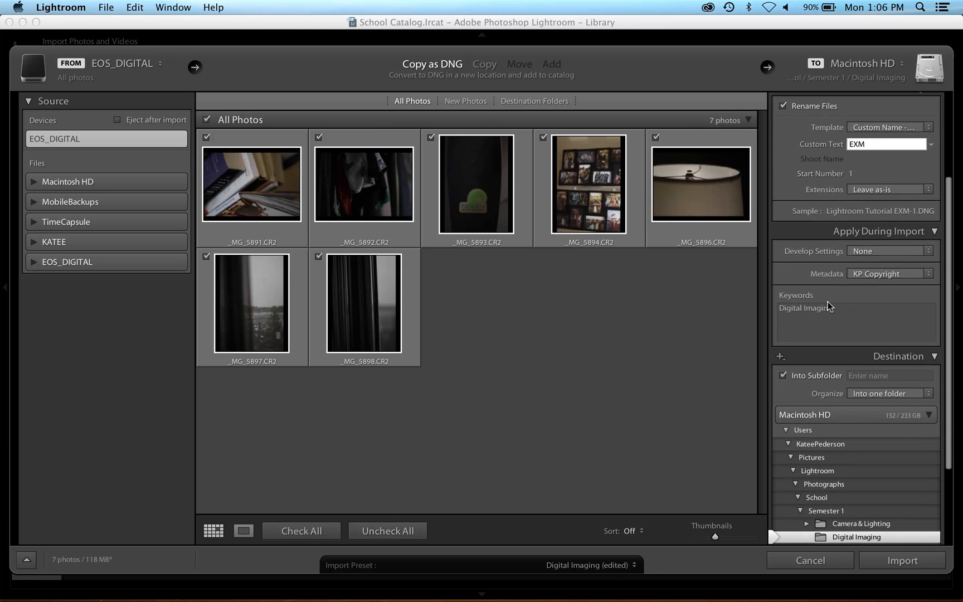
{"action": "left_click", "coordinate": [845, 309]}
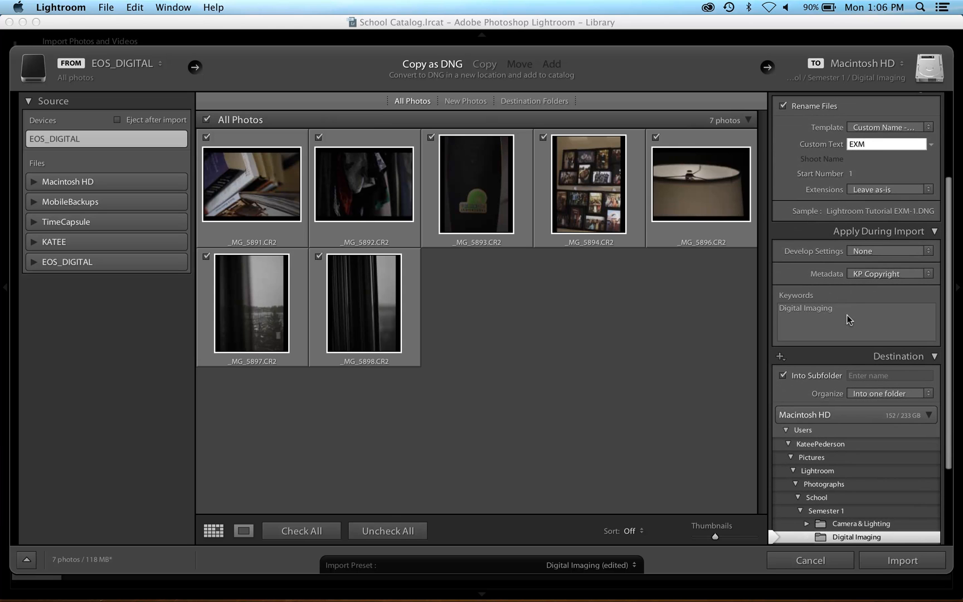
{"action": "left_click", "coordinate": [845, 309]}
{"action": "type", "text": ", "}
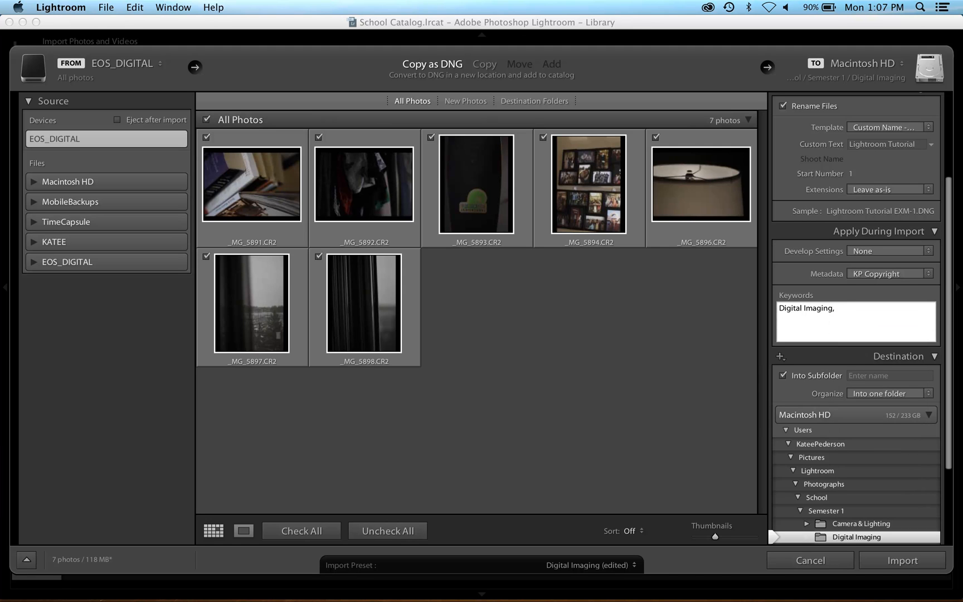
{"action": "type", "text": "Indoor, Dorm E"}
{"action": "key", "text": "BackSpace"}
{"action": "type", "text": ", Example"}
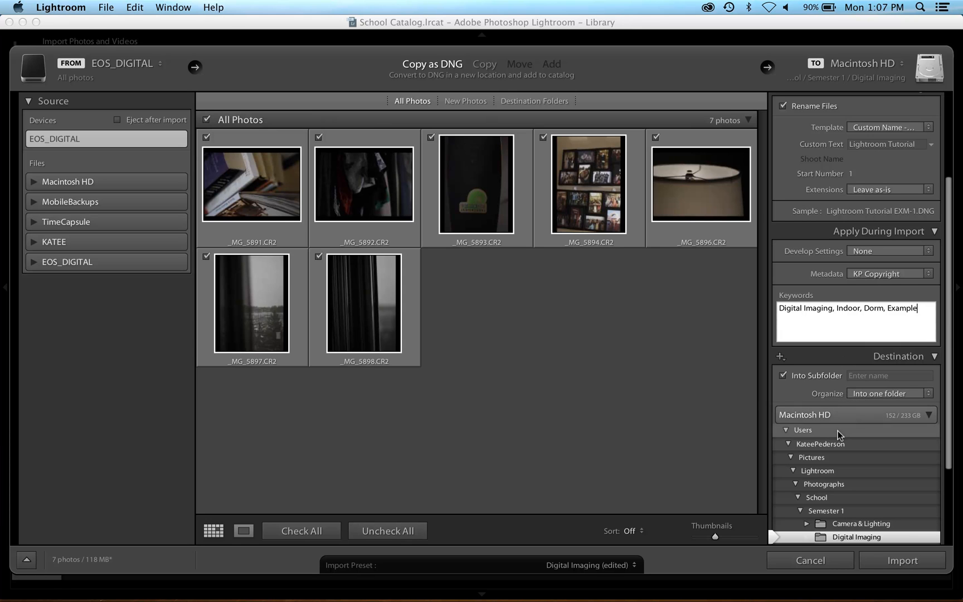
Name the destination subfolder "13-10-07 Lightroom Tutorial EXM" and import the photos.
{"action": "left_click", "coordinate": [856, 377]}
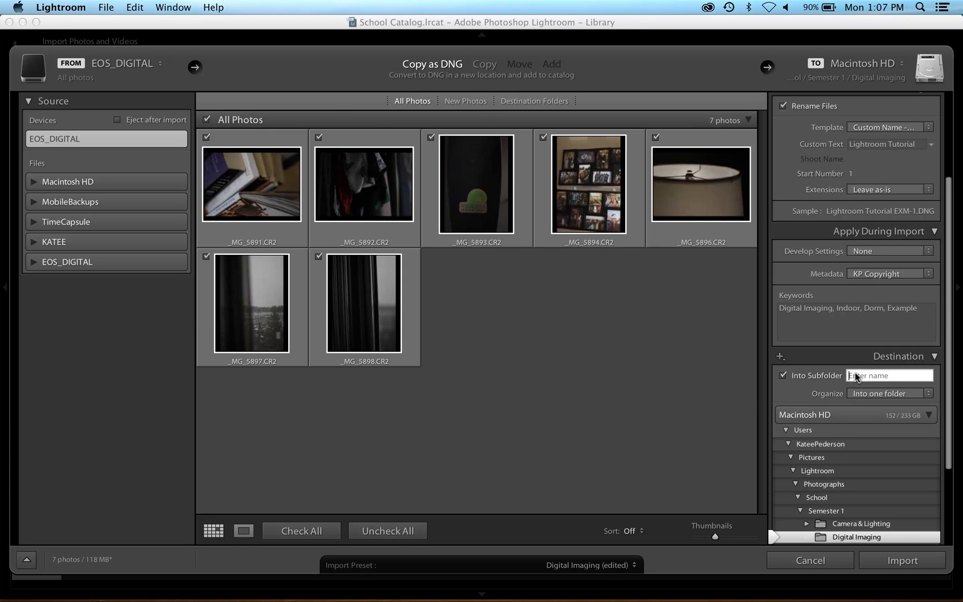
{"action": "type", "text": "13-0"}
{"action": "key", "text": "BackSpace"}
{"action": "key", "text": "BackSpace"}
{"action": "type", "text": "10-07 Lightroom"}
{"action": "key", "text": "super+a"}
{"action": "type", "text": "Tutorial EXM"}
{"action": "left_click", "coordinate": [913, 562]}
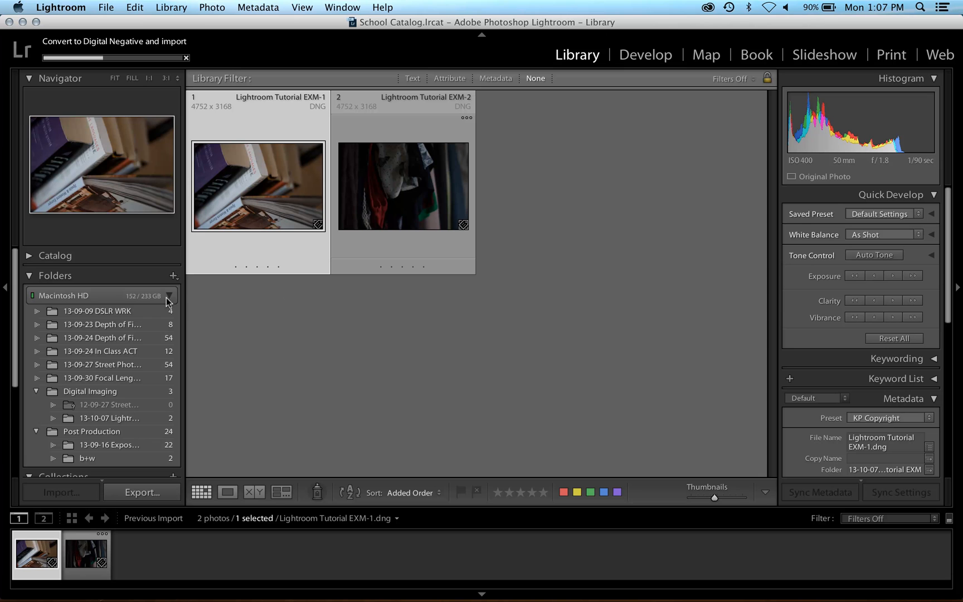
In the 13-09-27 Street Photography EXR folder, flag Street Photog EXR-4 as a pick and EXR-5 as rejected.
{"action": "left_click", "coordinate": [104, 365]}
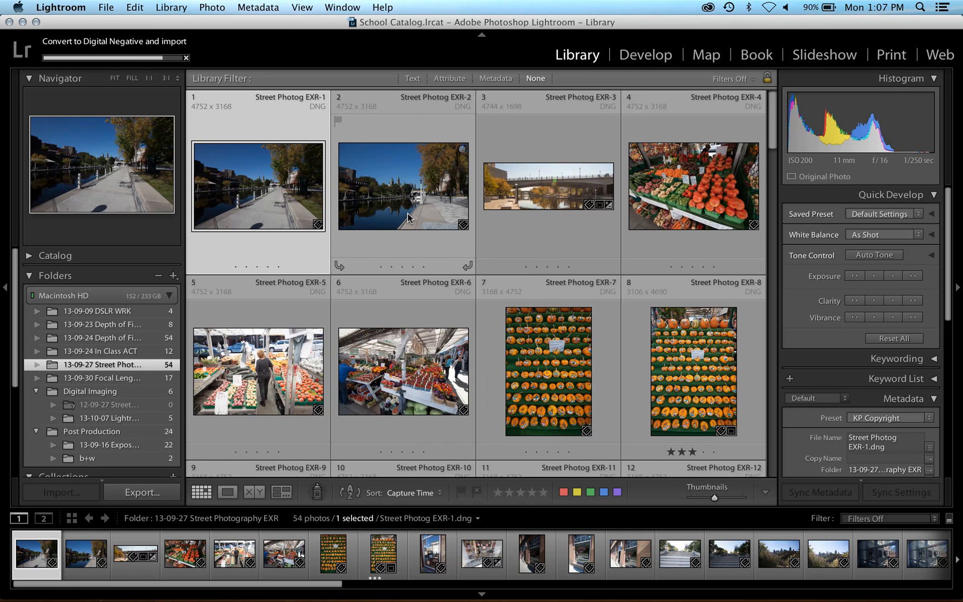
{"action": "scroll", "coordinate": [407, 335], "scroll_direction": "down", "scroll_amount": 2}
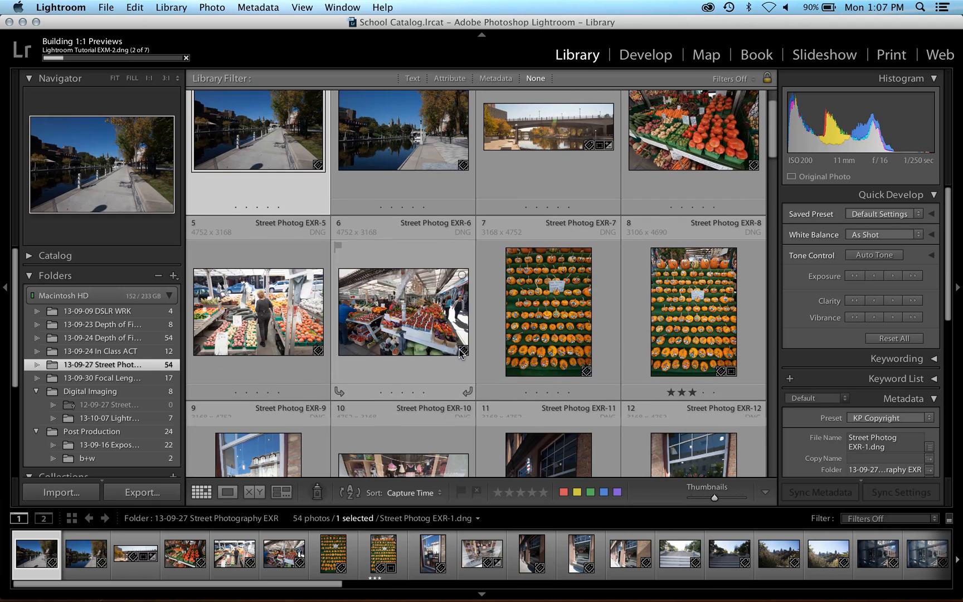
{"action": "left_click", "coordinate": [688, 128]}
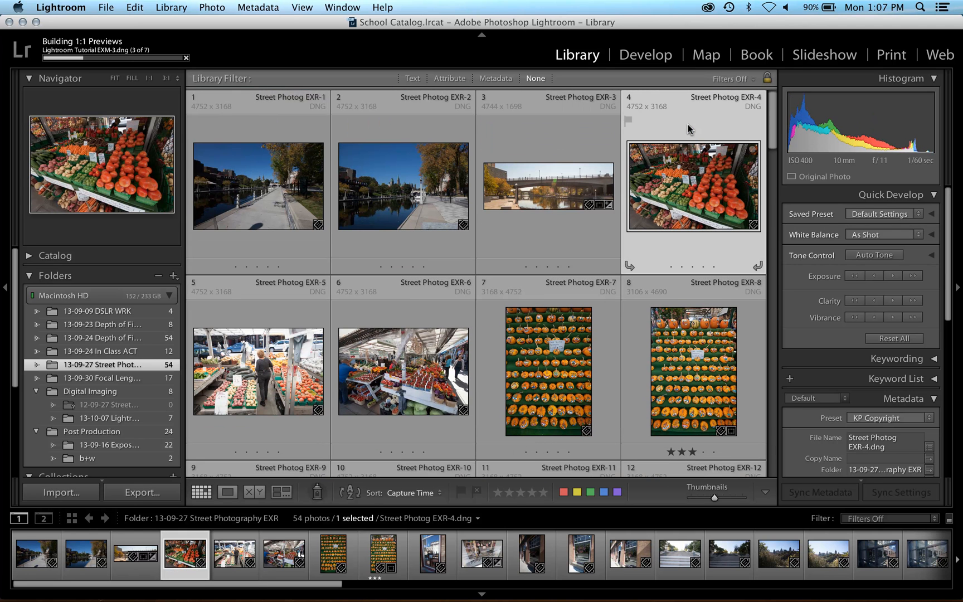
{"action": "key", "text": "p"}
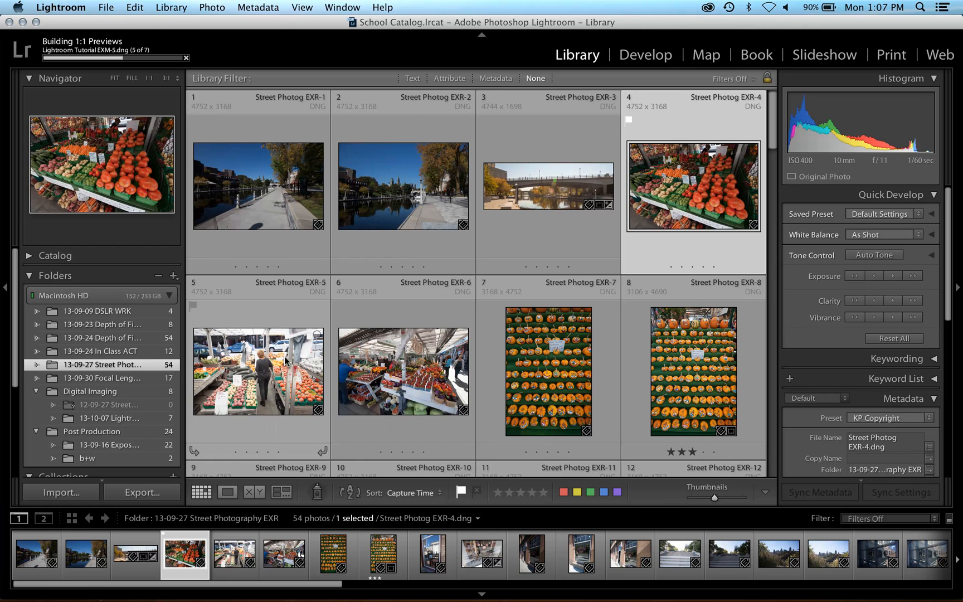
{"action": "left_click", "coordinate": [262, 371]}
{"action": "key", "text": "x"}
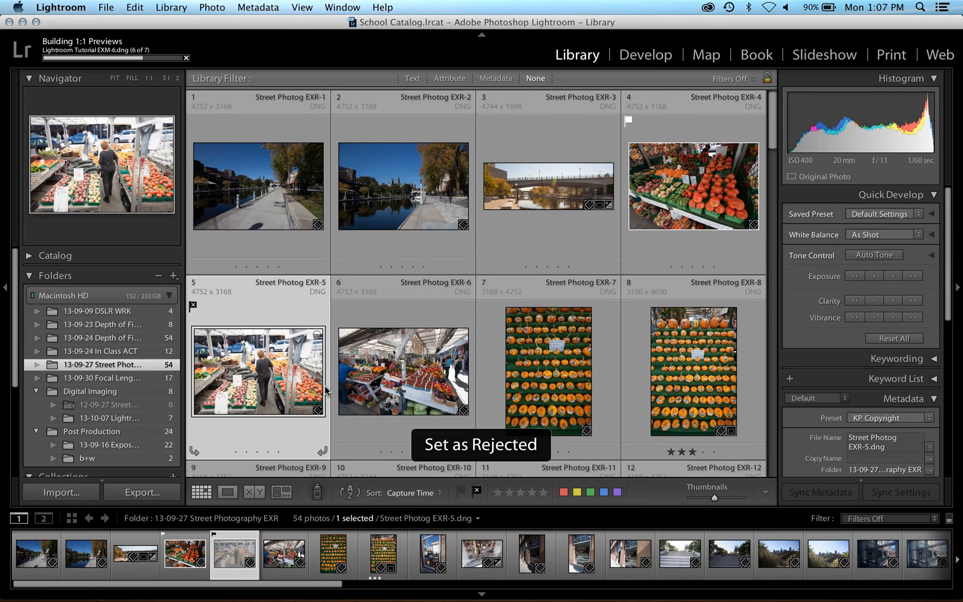
Show the street photos in Loupe view and look at the three-star pumpkin photo, Street Photog EXR-8.
{"action": "scroll", "coordinate": [449, 374], "scroll_direction": "down", "scroll_amount": 1}
{"action": "scroll", "coordinate": [449, 374], "scroll_direction": "down", "scroll_amount": 2}
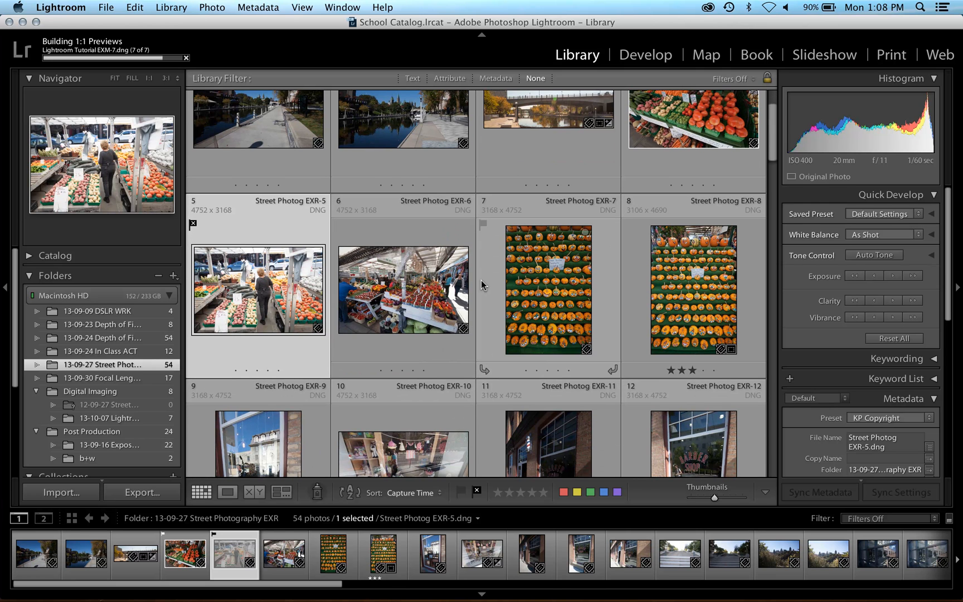
{"action": "left_click", "coordinate": [227, 491]}
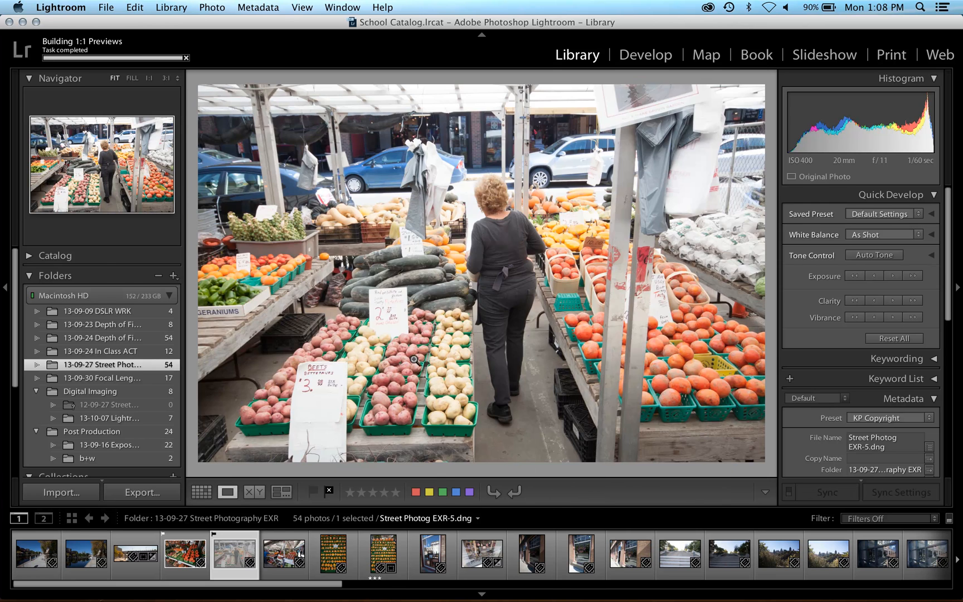
{"action": "left_click", "coordinate": [375, 547]}
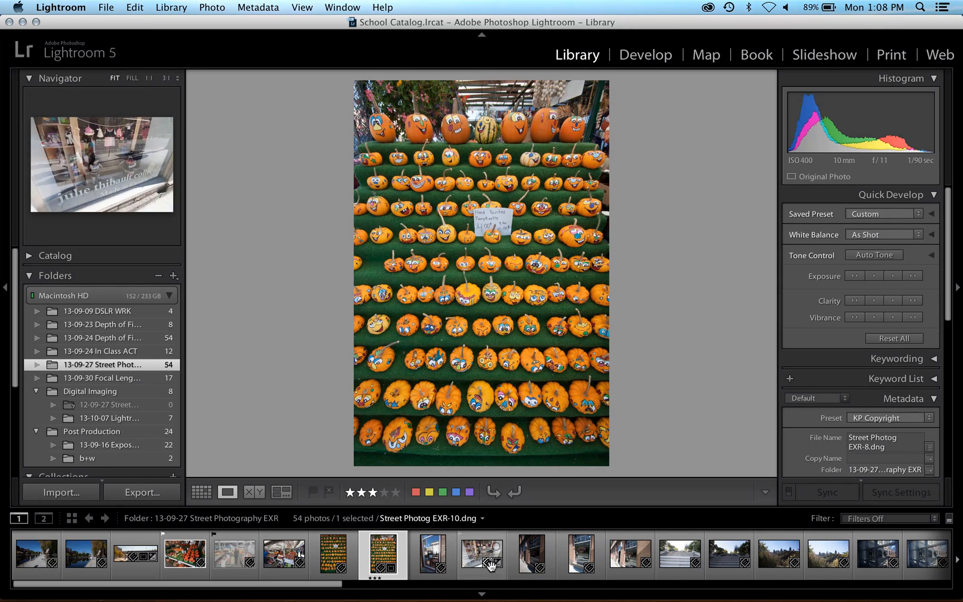
{"action": "scroll", "coordinate": [527, 564], "scroll_direction": "right", "scroll_amount": 10}
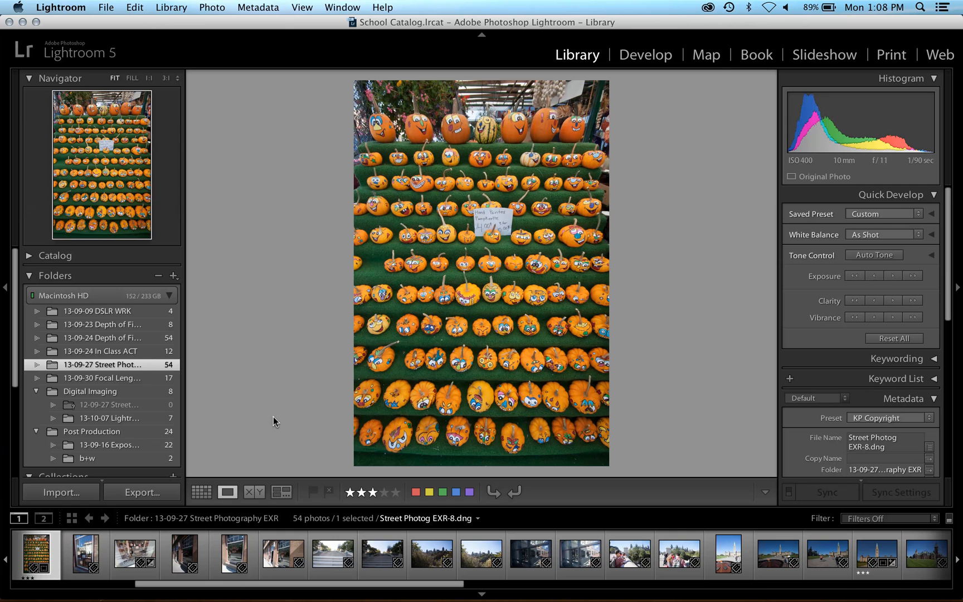
Give the photo Focal Length Perspective ASN-8 in the 13-09-30 folder a purple colour label.
{"action": "left_click", "coordinate": [99, 323]}
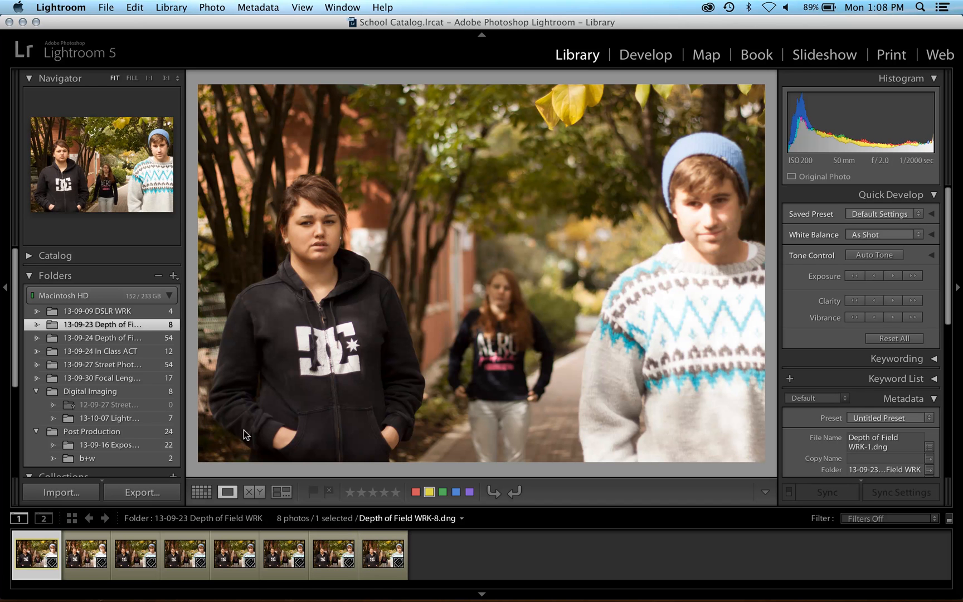
{"action": "left_click", "coordinate": [122, 378]}
{"action": "left_click", "coordinate": [383, 554]}
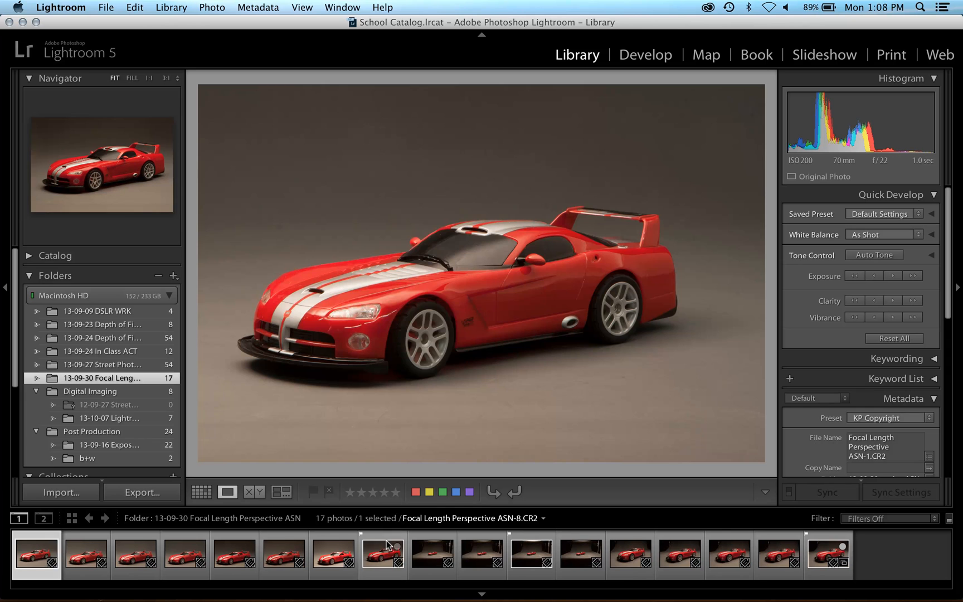
{"action": "left_click", "coordinate": [469, 492]}
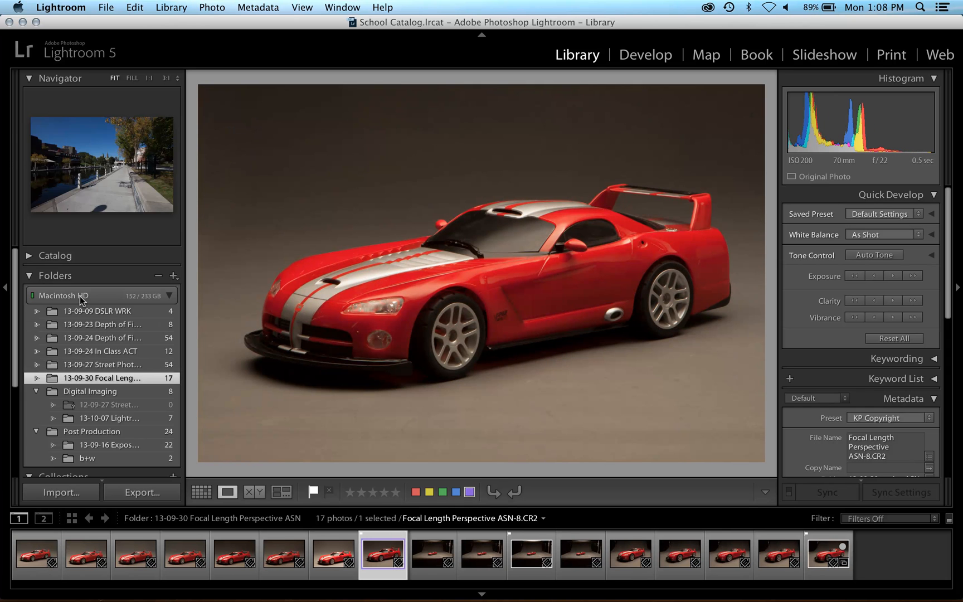
Collapse the folder list and view the Export for School, Portfolio and Print collections.
{"action": "left_click", "coordinate": [67, 278]}
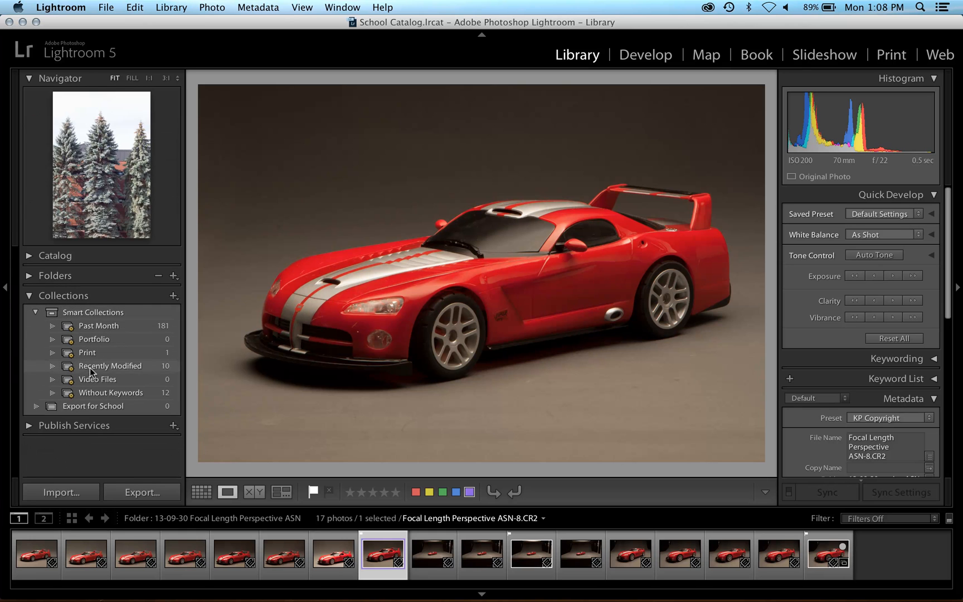
{"action": "left_click", "coordinate": [95, 405]}
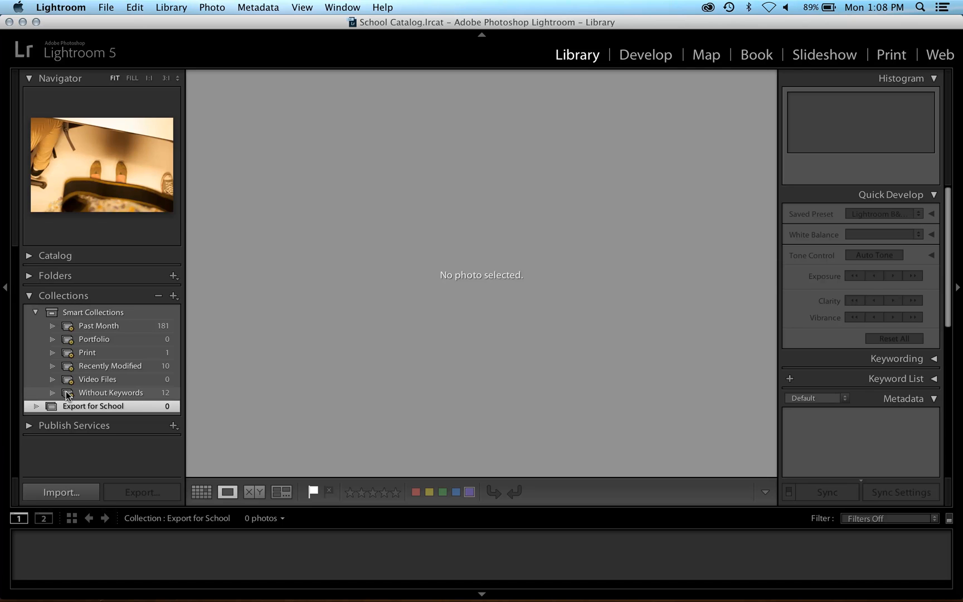
{"action": "left_click", "coordinate": [87, 337]}
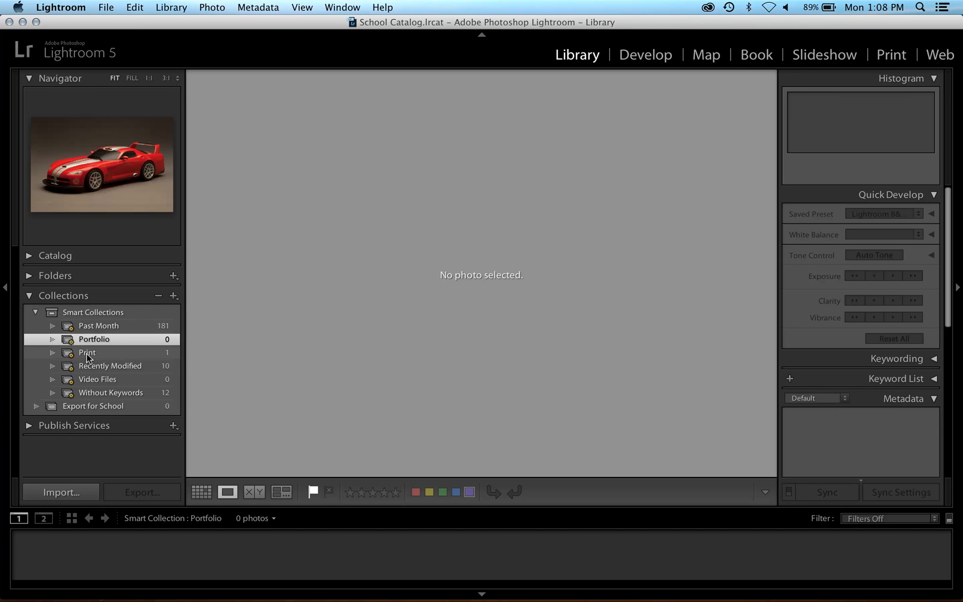
{"action": "left_click", "coordinate": [87, 354]}
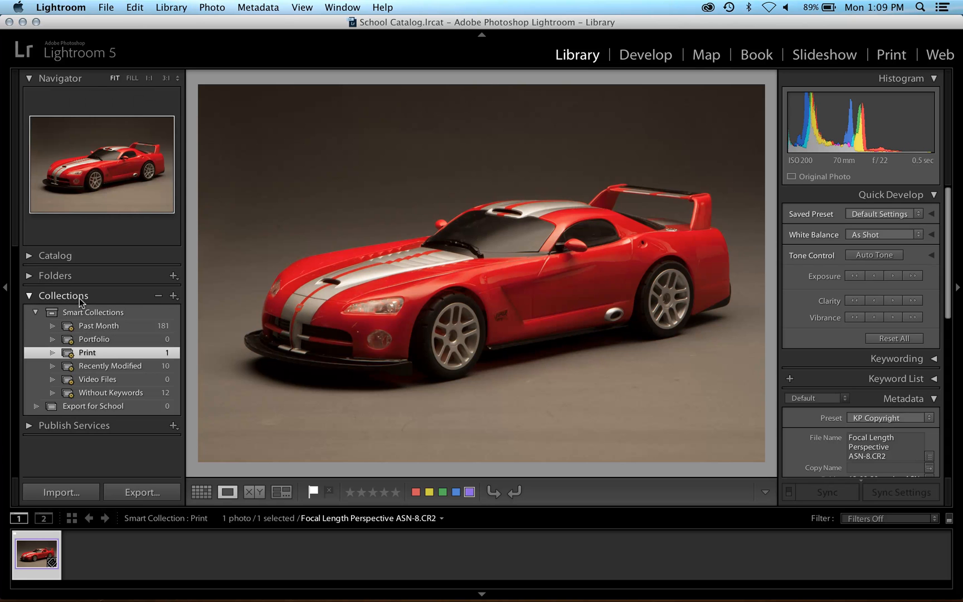
Expand the folder list again and look through the folders and collections down to Publish Services.
{"action": "left_click", "coordinate": [62, 276]}
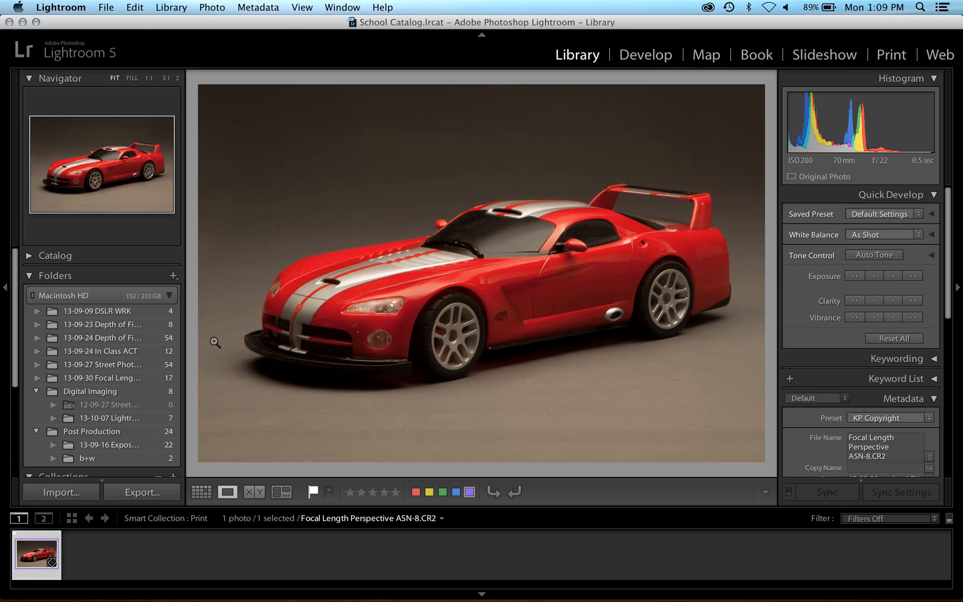
{"action": "scroll", "coordinate": [133, 398], "scroll_direction": "down", "scroll_amount": 5}
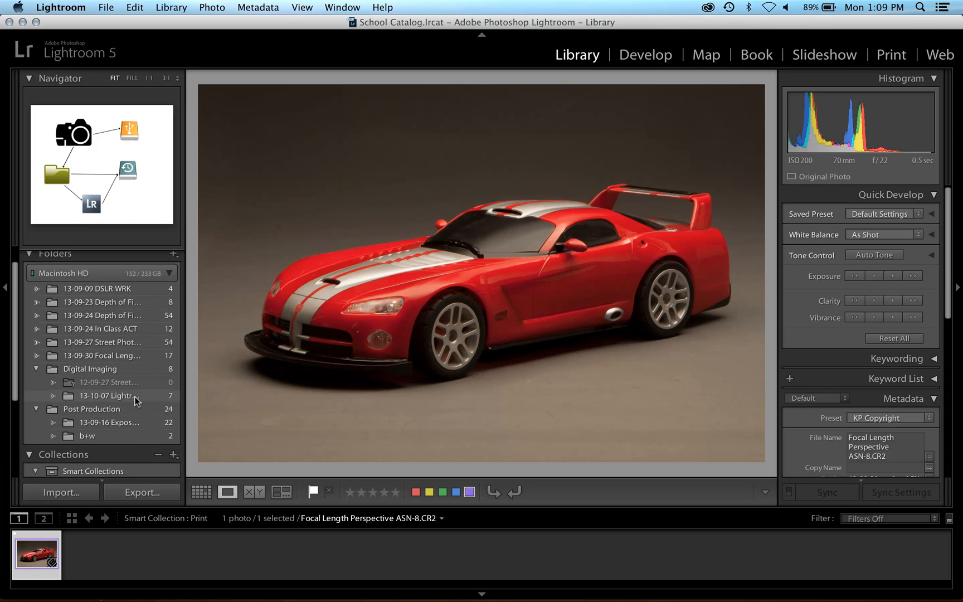
{"action": "scroll", "coordinate": [135, 396], "scroll_direction": "down", "scroll_amount": 8}
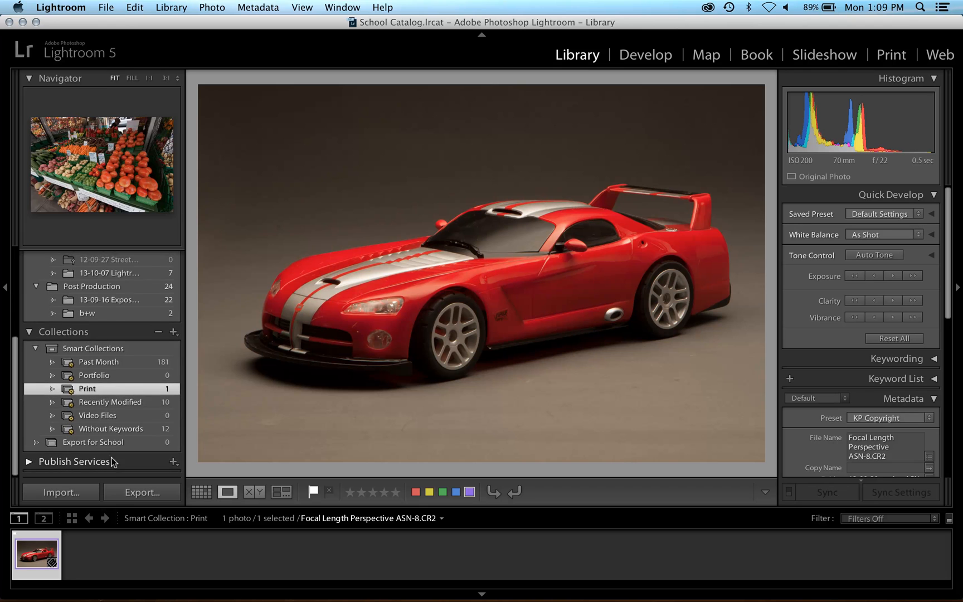